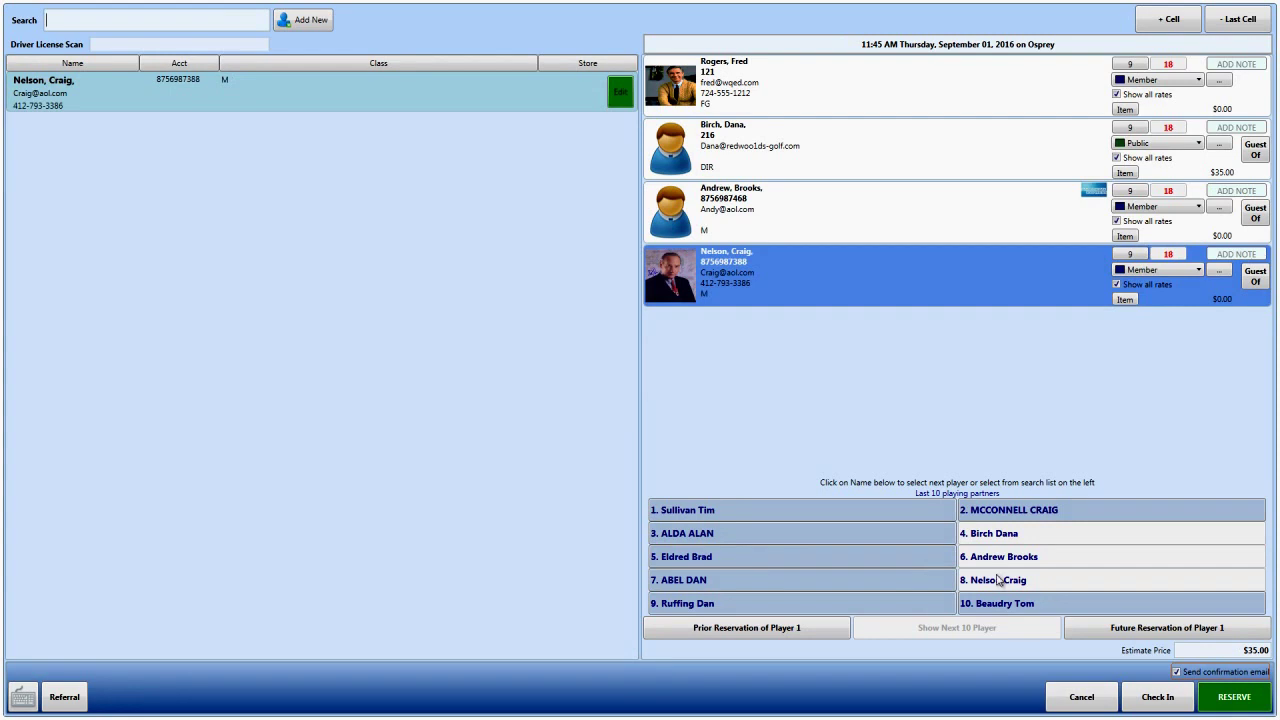
Reserve the 11:45 AM tee time for the four listed players and set a half cart for each of them
left_click(1222, 695)
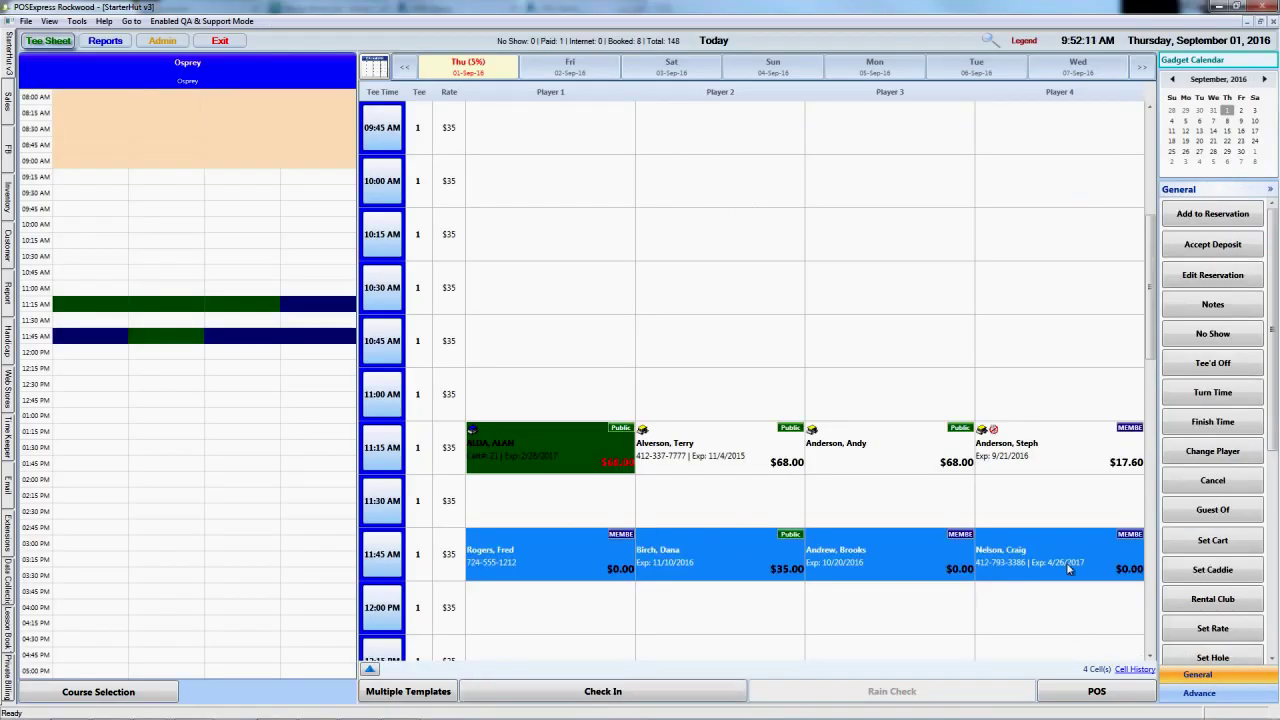
left_click(1187, 541)
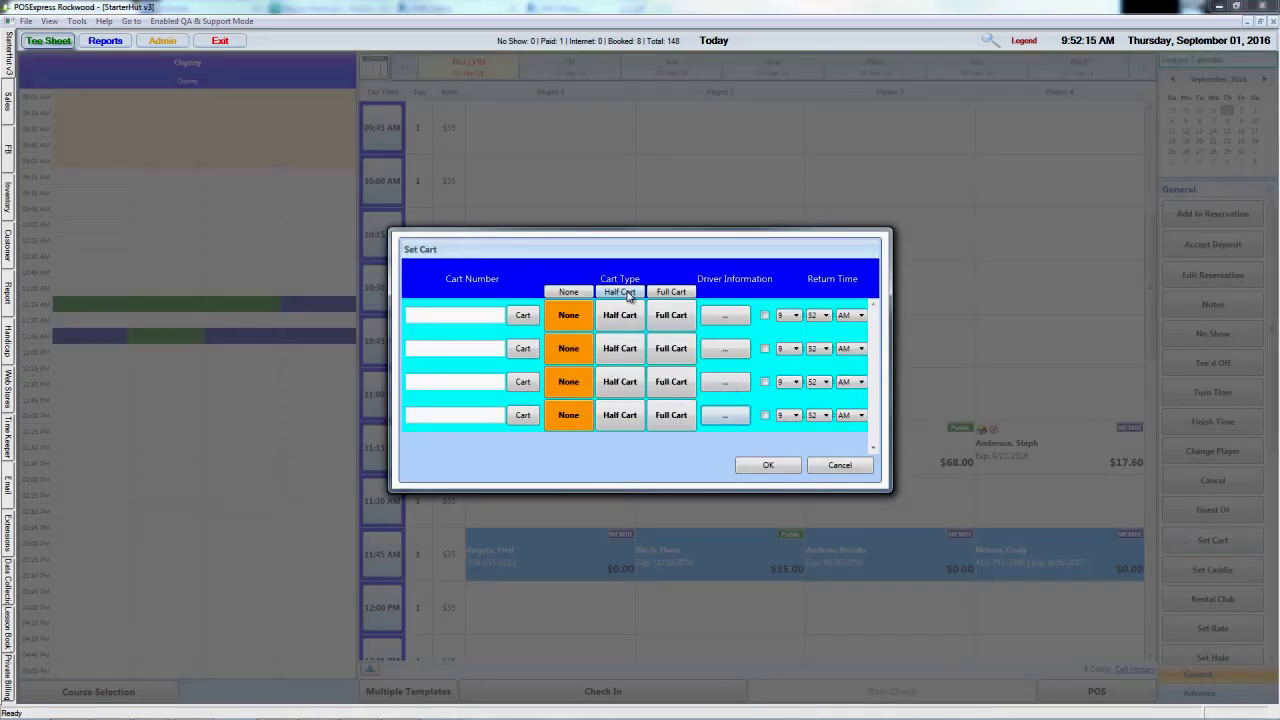
left_click(787, 467)
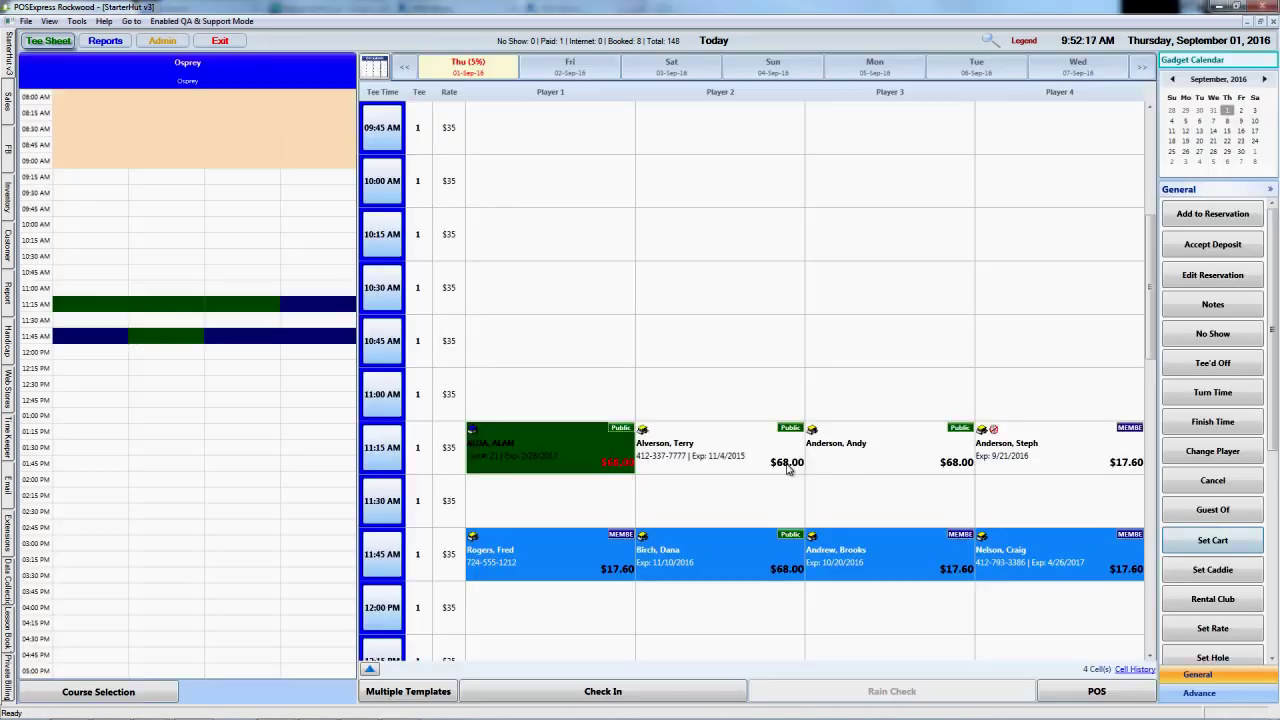
left_click(731, 489)
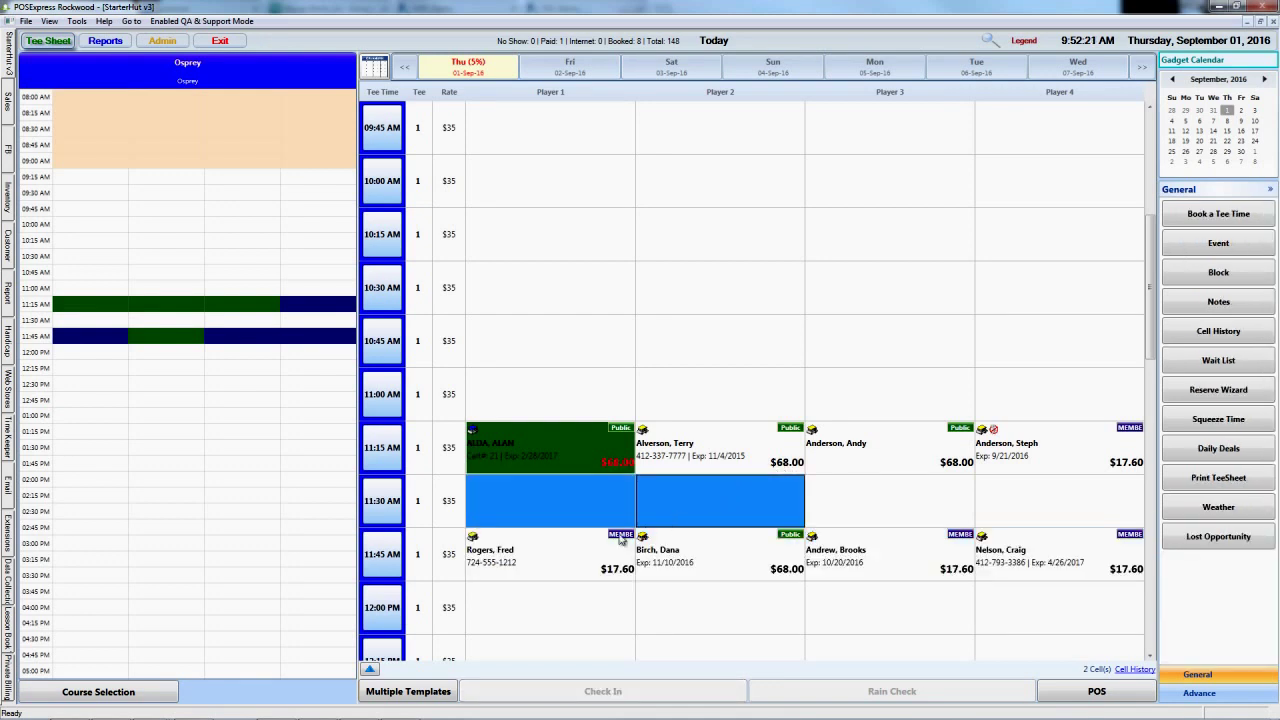
Check in Player 1 of the 11:45 AM tee time and finalize the sale with cash
left_click(572, 548)
left_click(576, 691)
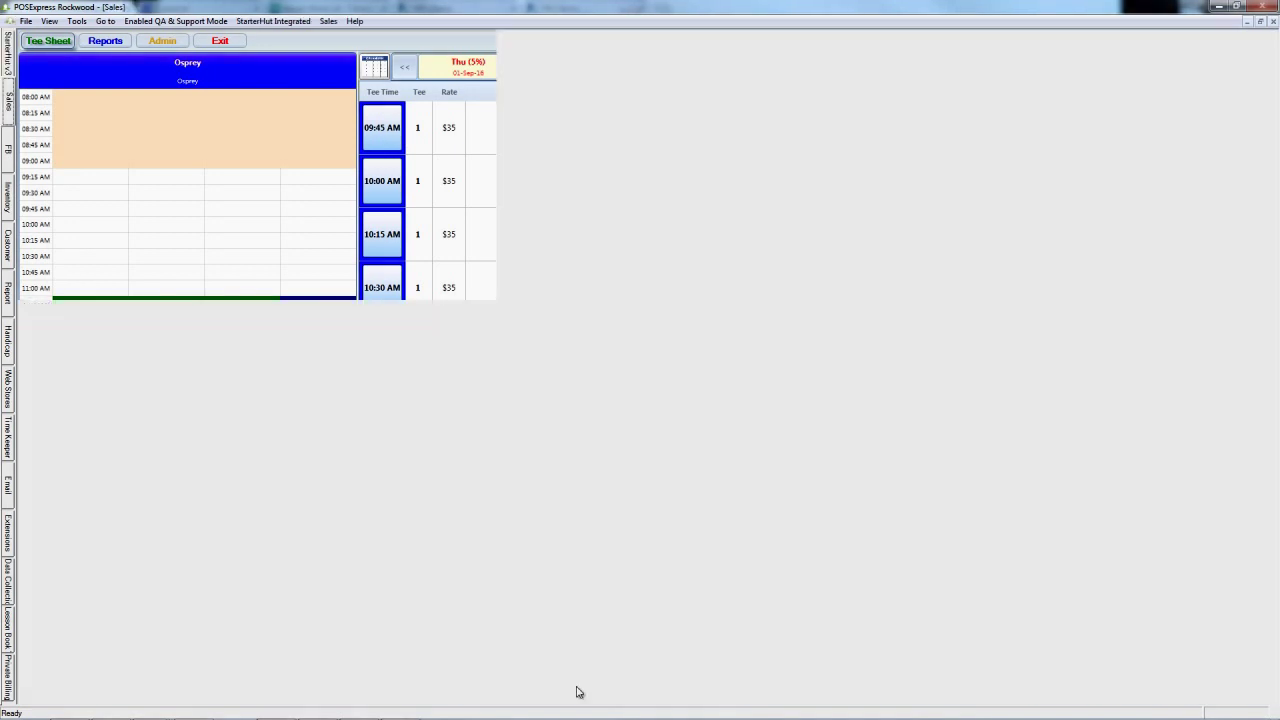
left_click(101, 144)
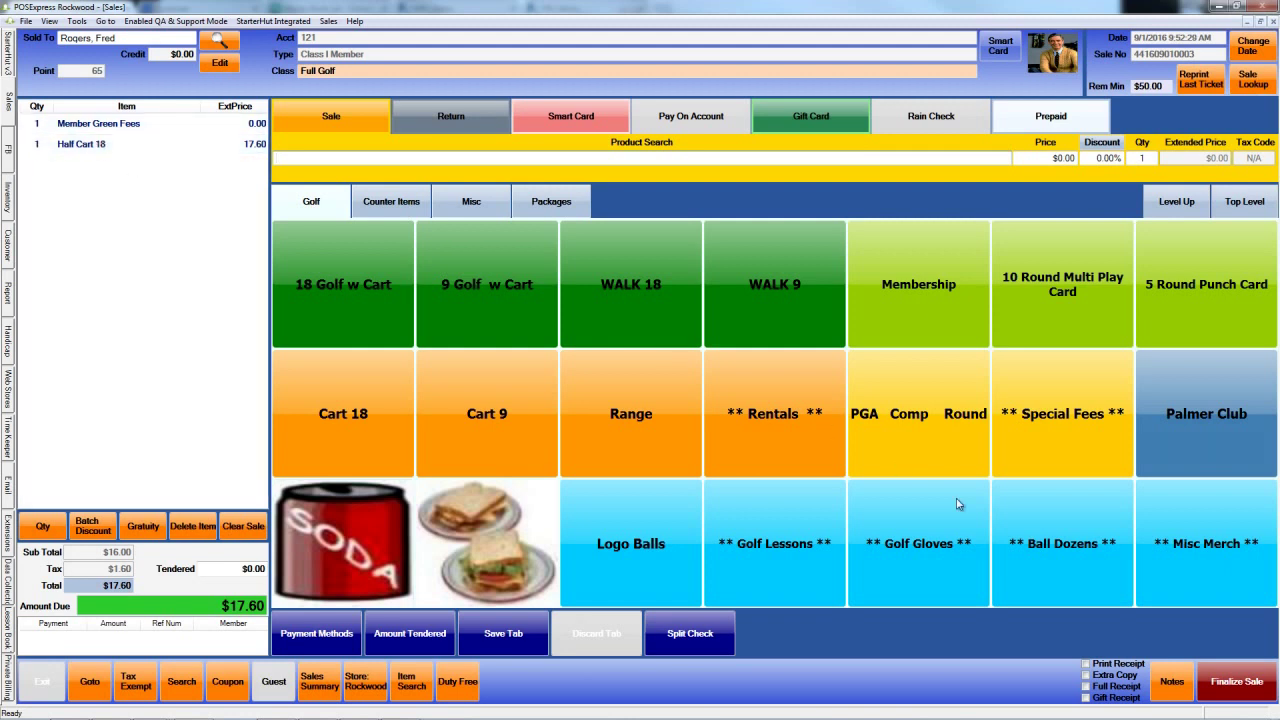
left_click(1222, 683)
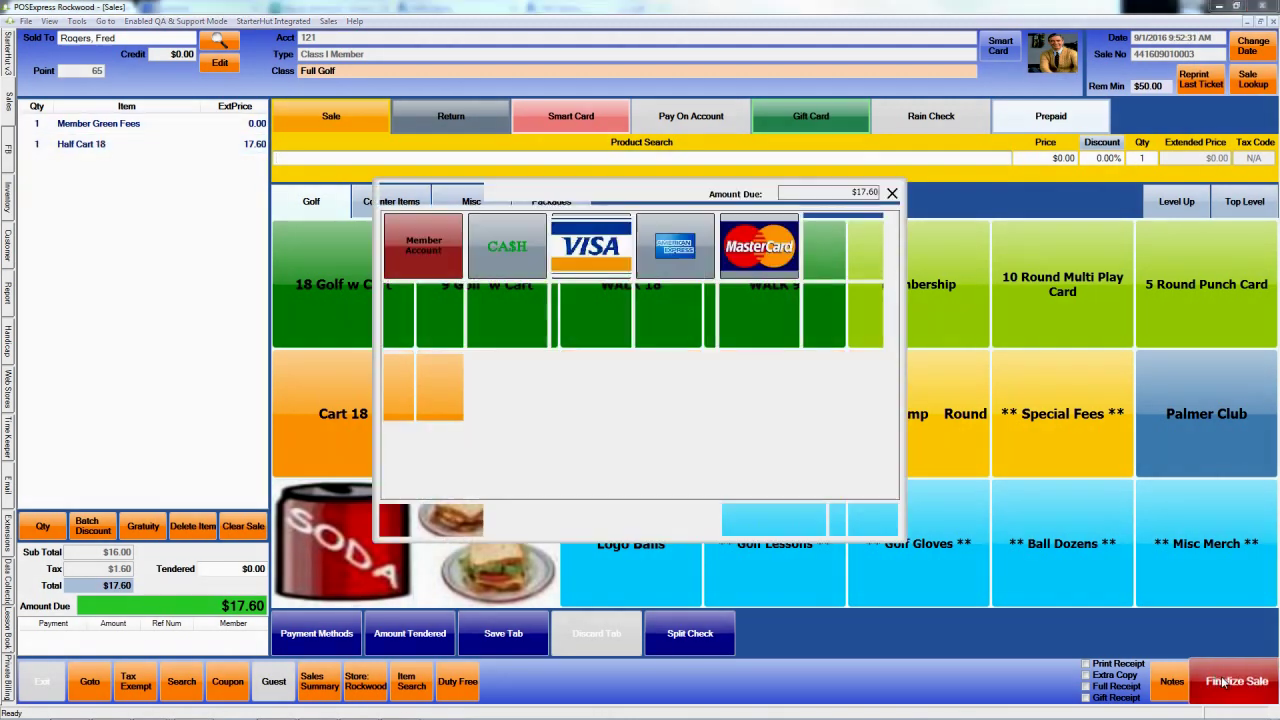
left_click(517, 266)
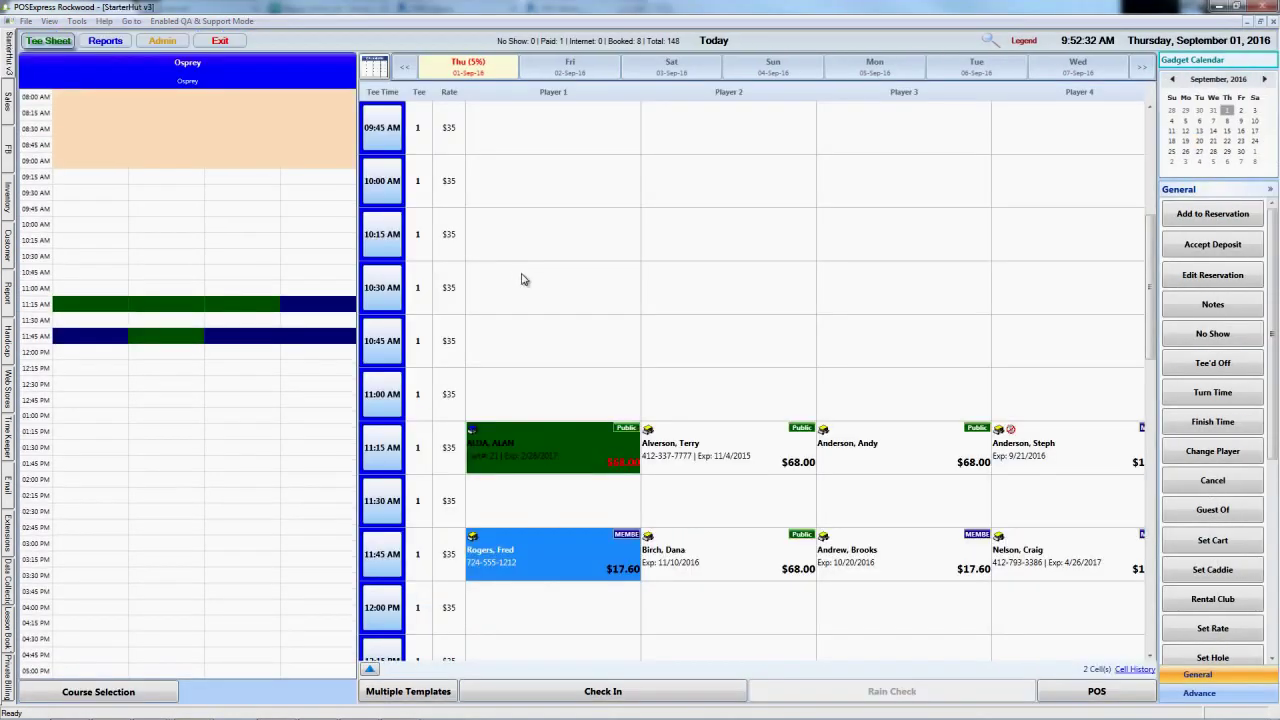
Check in Player 2 of the 11:45 AM tee time, declining loyalty point redemption and paying in cash
left_click(670, 692)
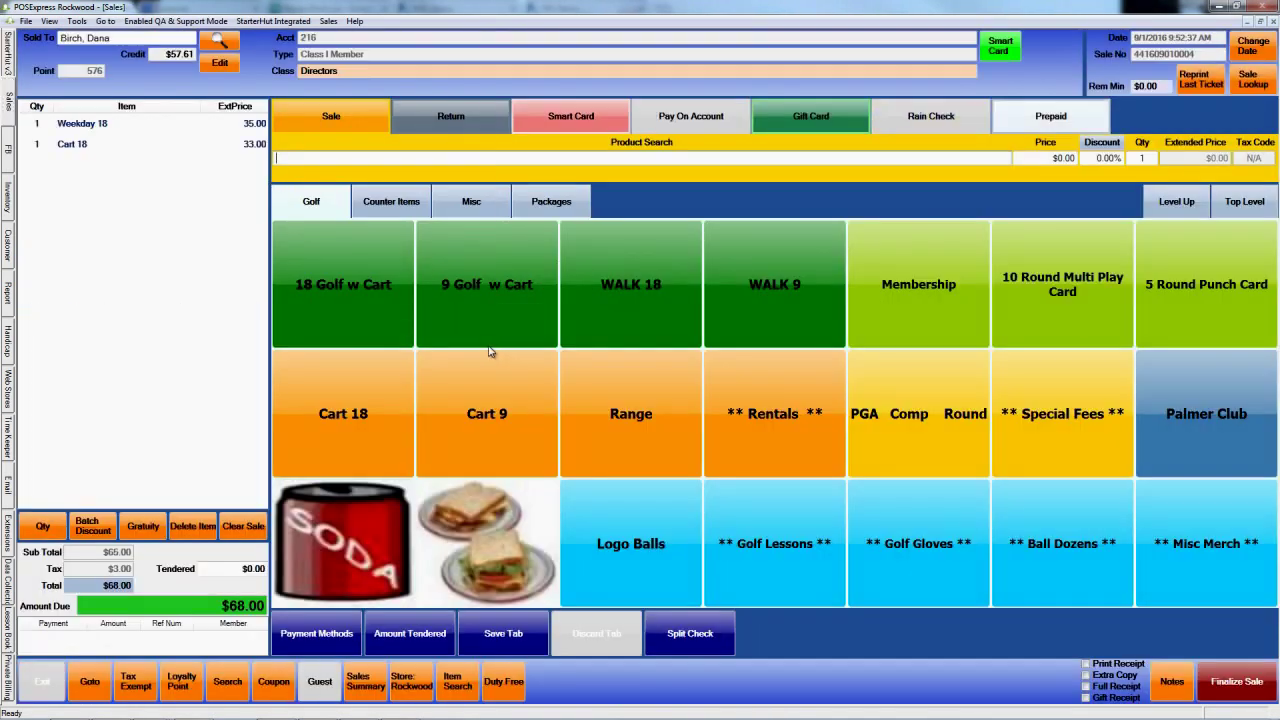
left_click(1212, 694)
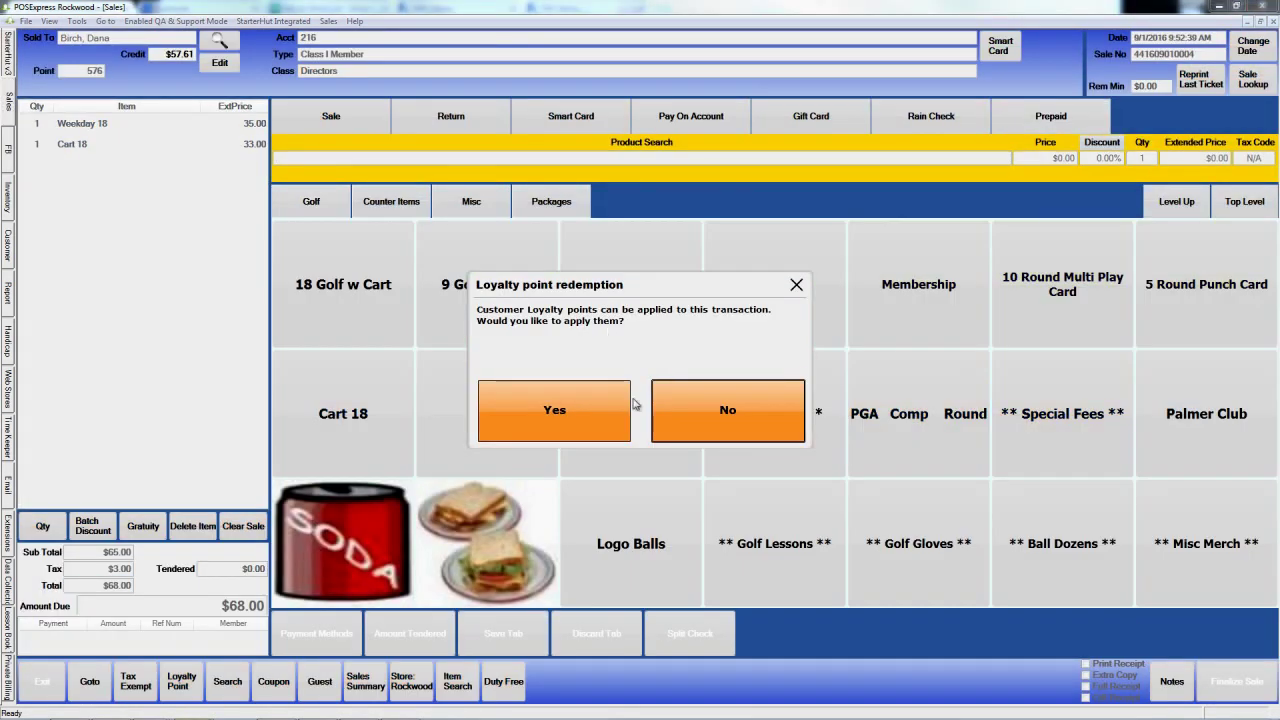
left_click(704, 435)
left_click(512, 262)
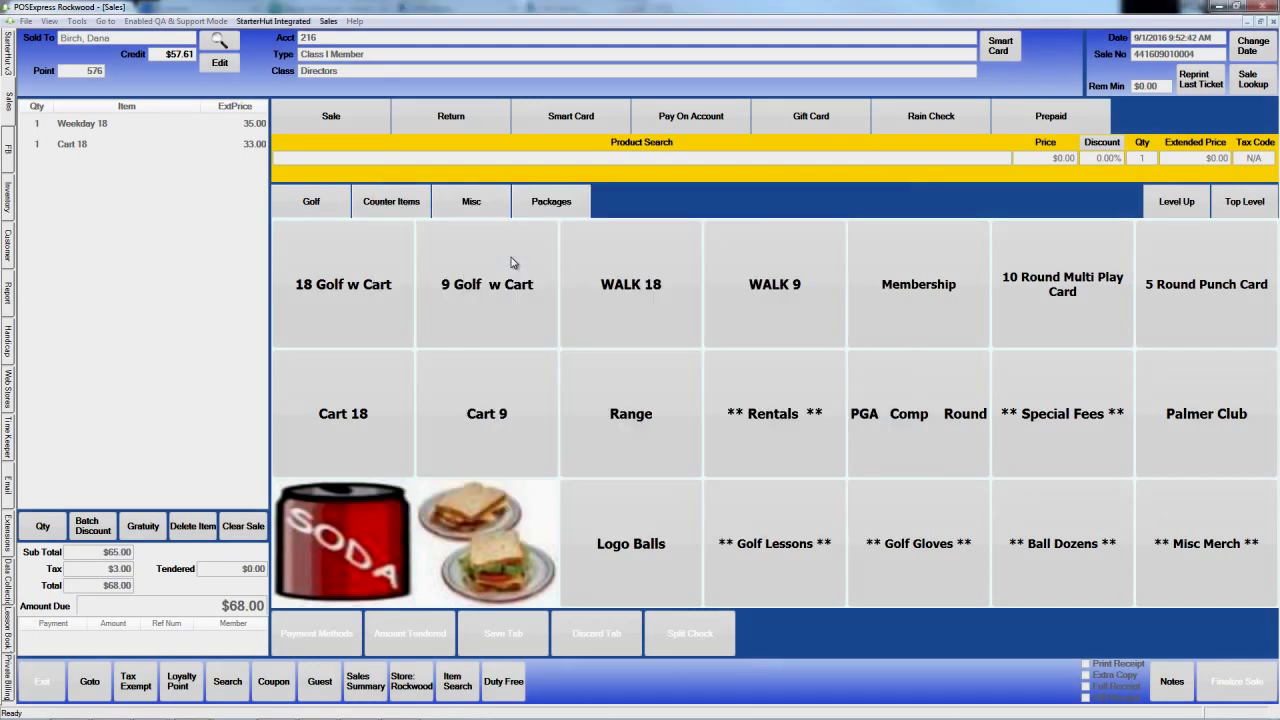
Check in Players 3 and 4 of the 11:45 AM tee time together and finalize their combined sale with cash
left_click_drag(887, 562, 1022, 574)
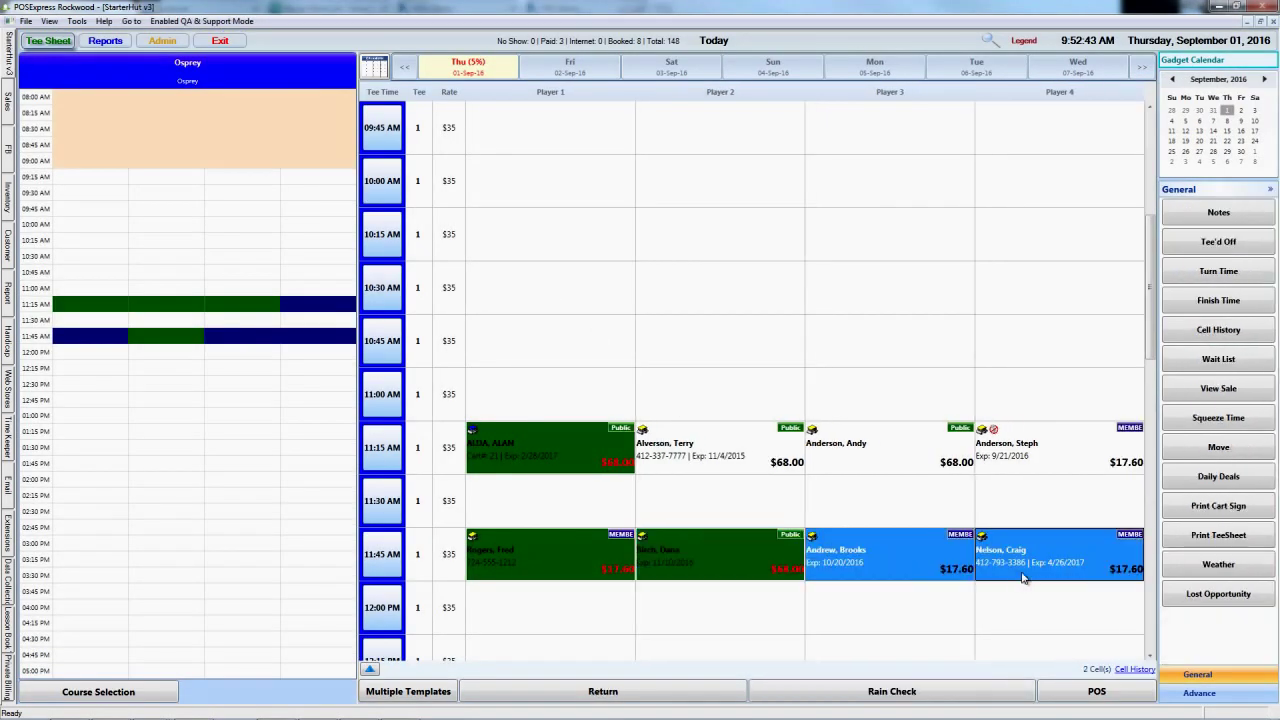
left_click(646, 692)
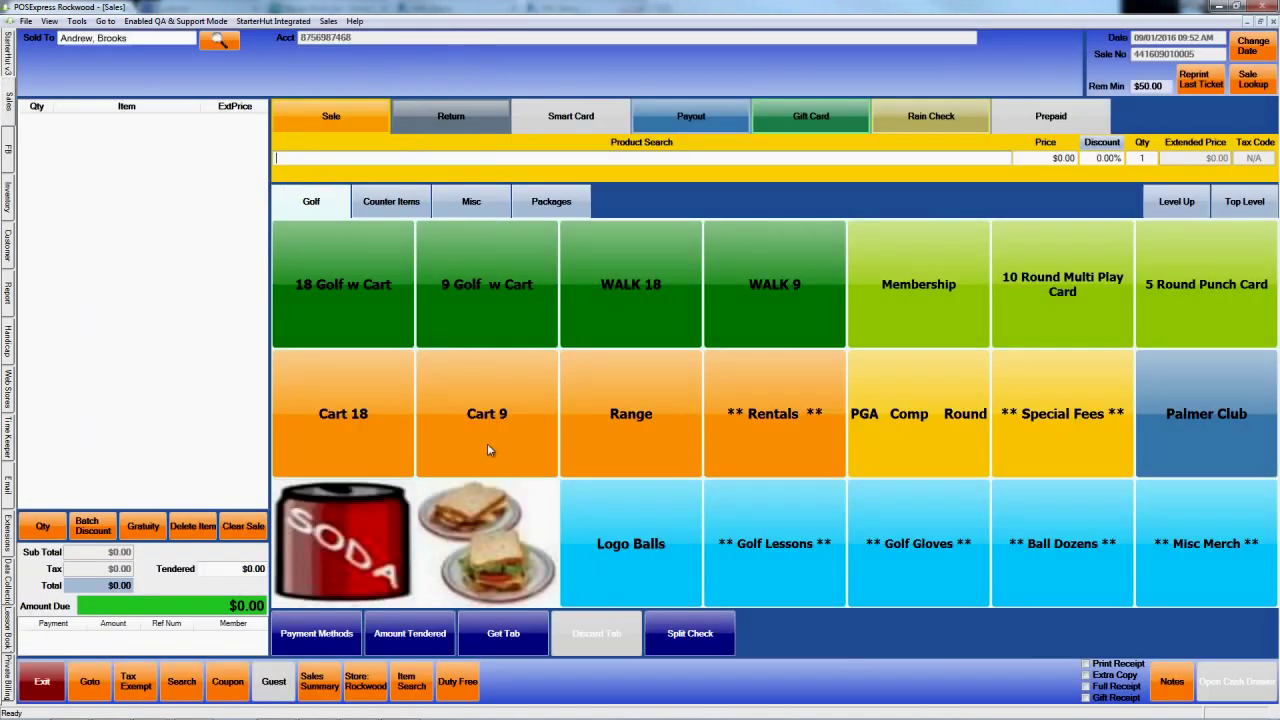
left_click(1234, 684)
left_click(530, 265)
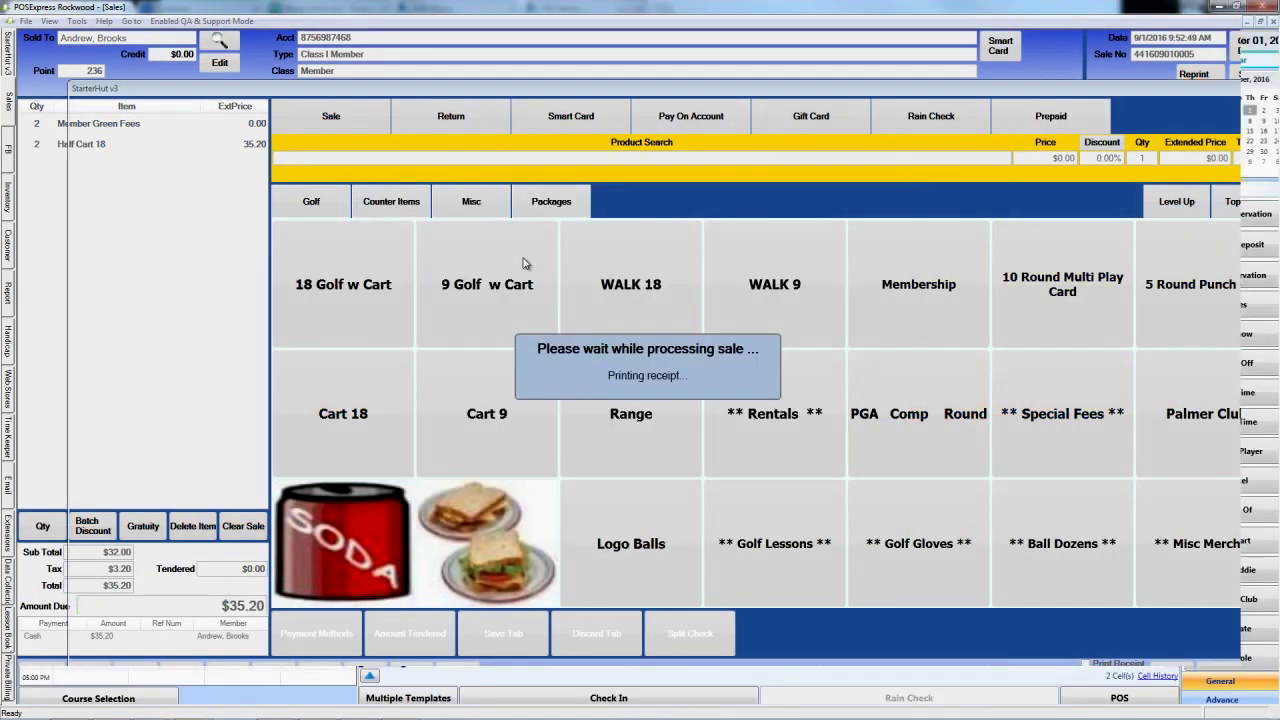
left_click(559, 269)
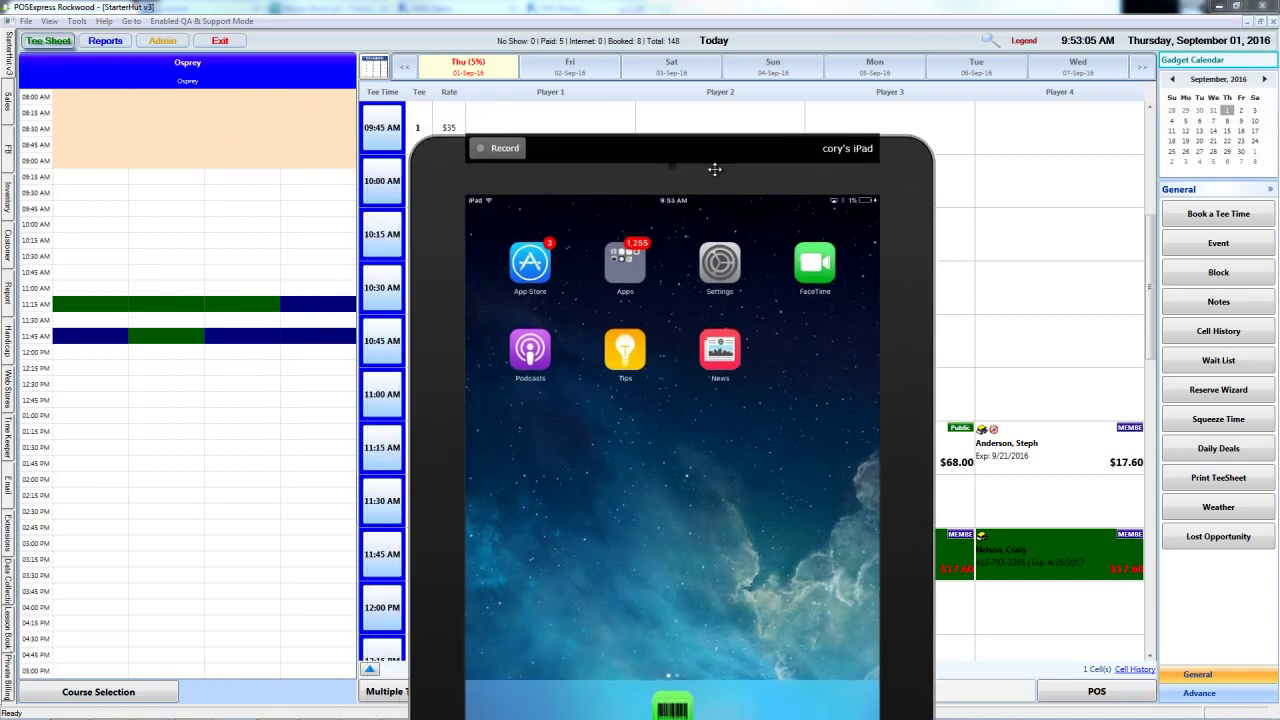
Examine the 11:15 and 11:45 AM bookings on the mobile tee sheet in the mirrored iPad window
left_click_drag(714, 171, 680, 78)
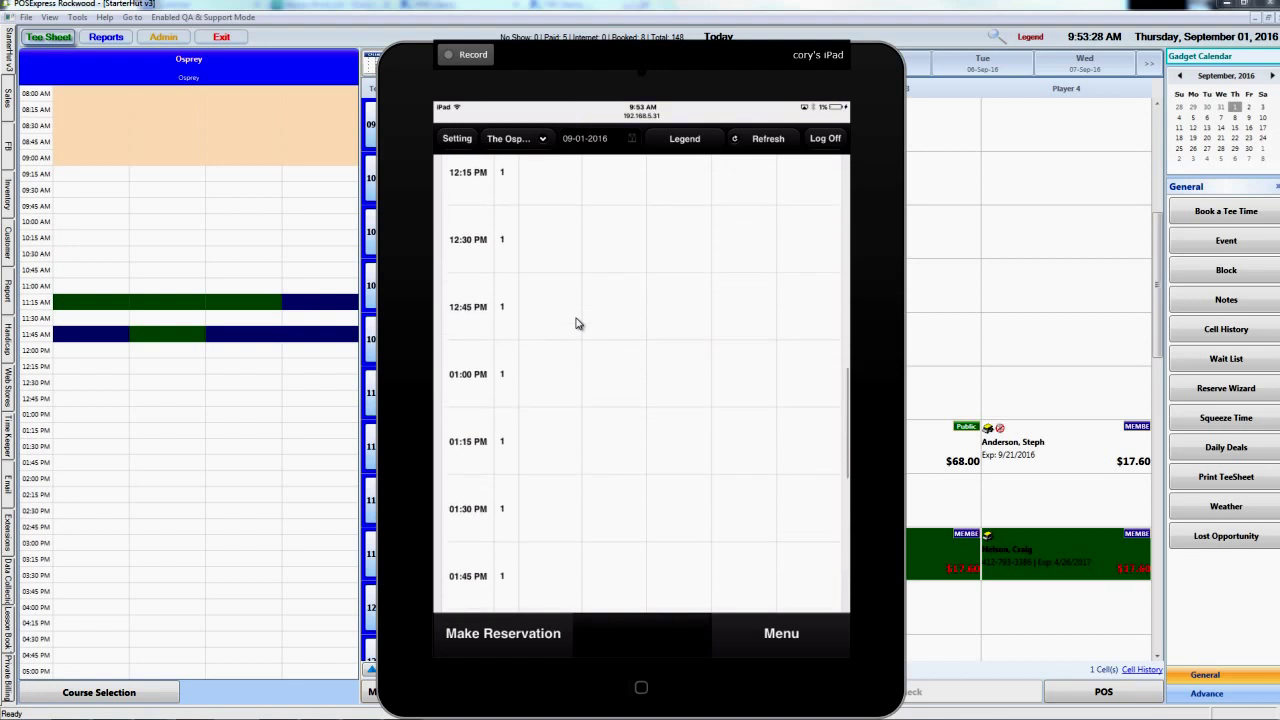
scroll(576, 323, "down", 5)
scroll(576, 323, "down", 5)
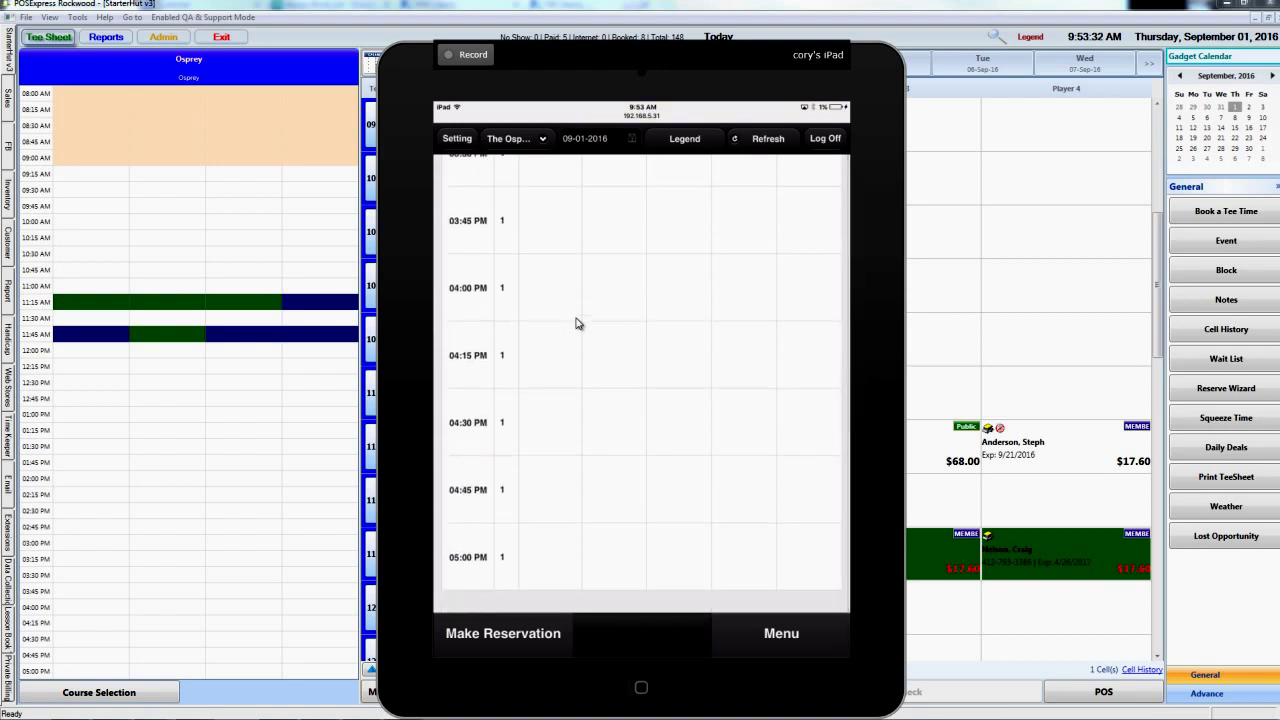
scroll(576, 323, "up", 5)
scroll(576, 323, "up", 5)
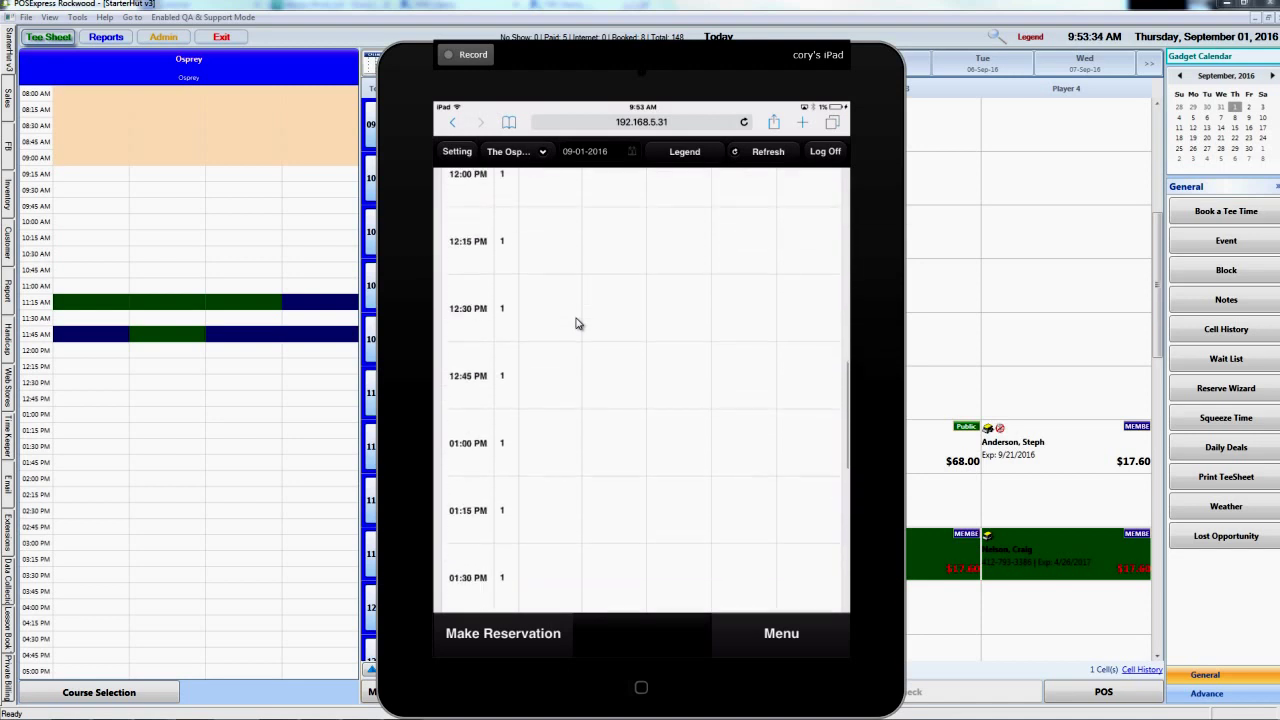
scroll(576, 323, "down", 2)
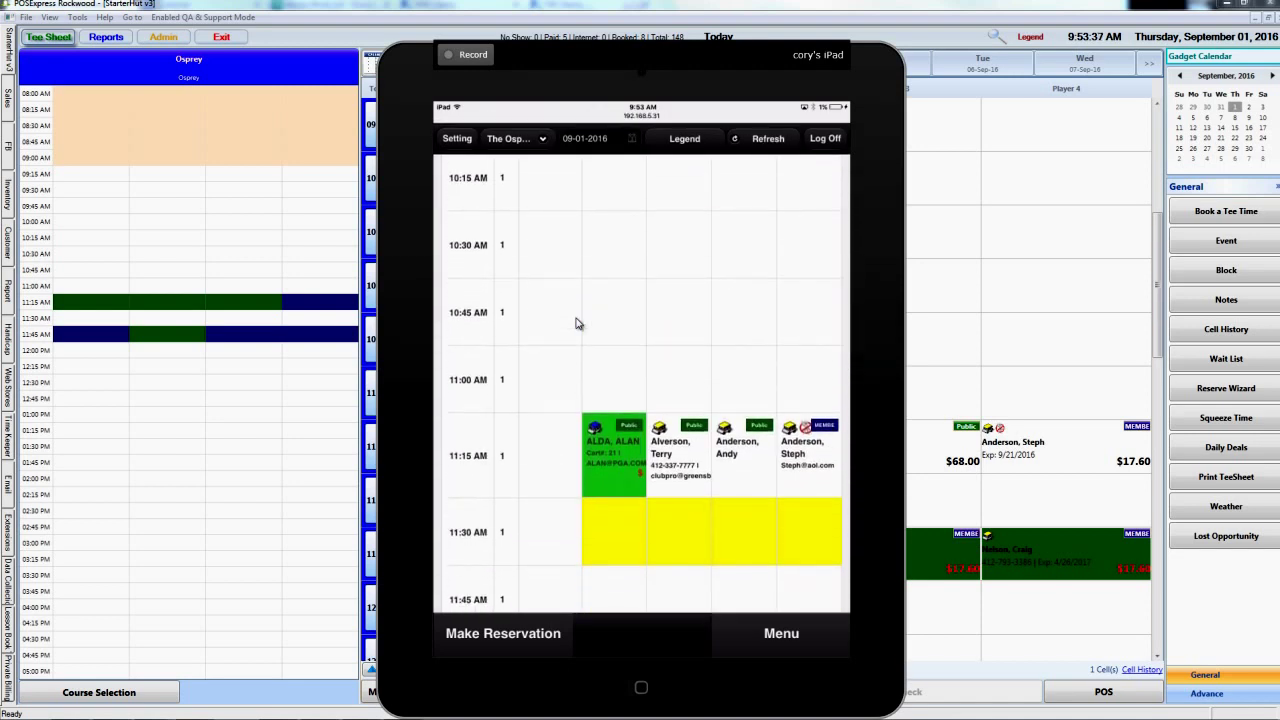
scroll(576, 323, "down", 5)
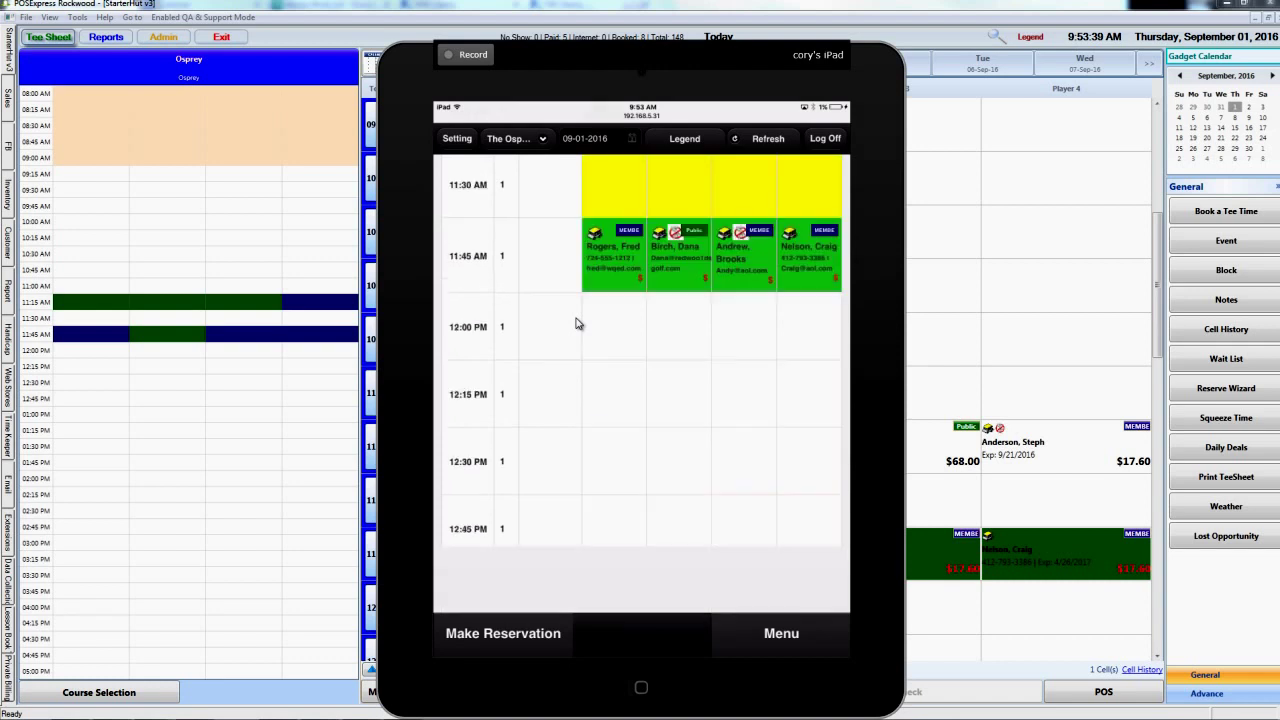
scroll(576, 323, "up", 3)
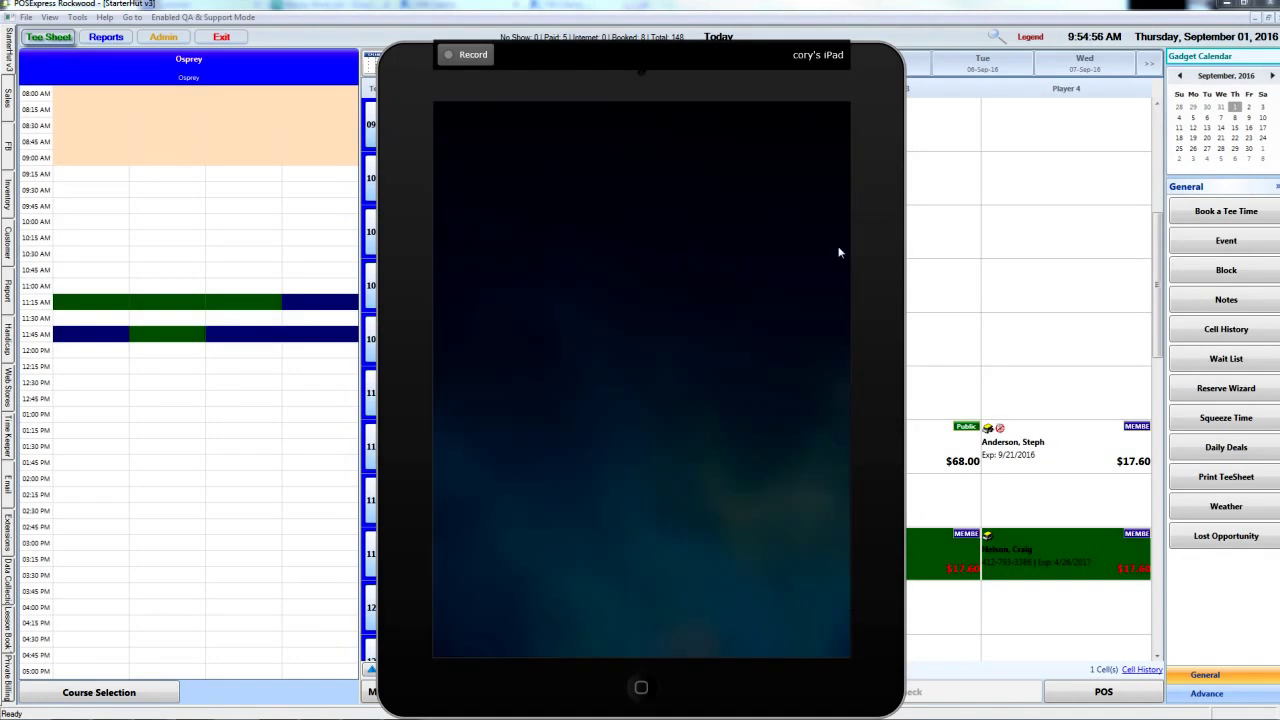
Move the mirrored iPad window away from the desktop tee sheet
left_click(960, 235)
left_click_drag(692, 98, 0, 155)
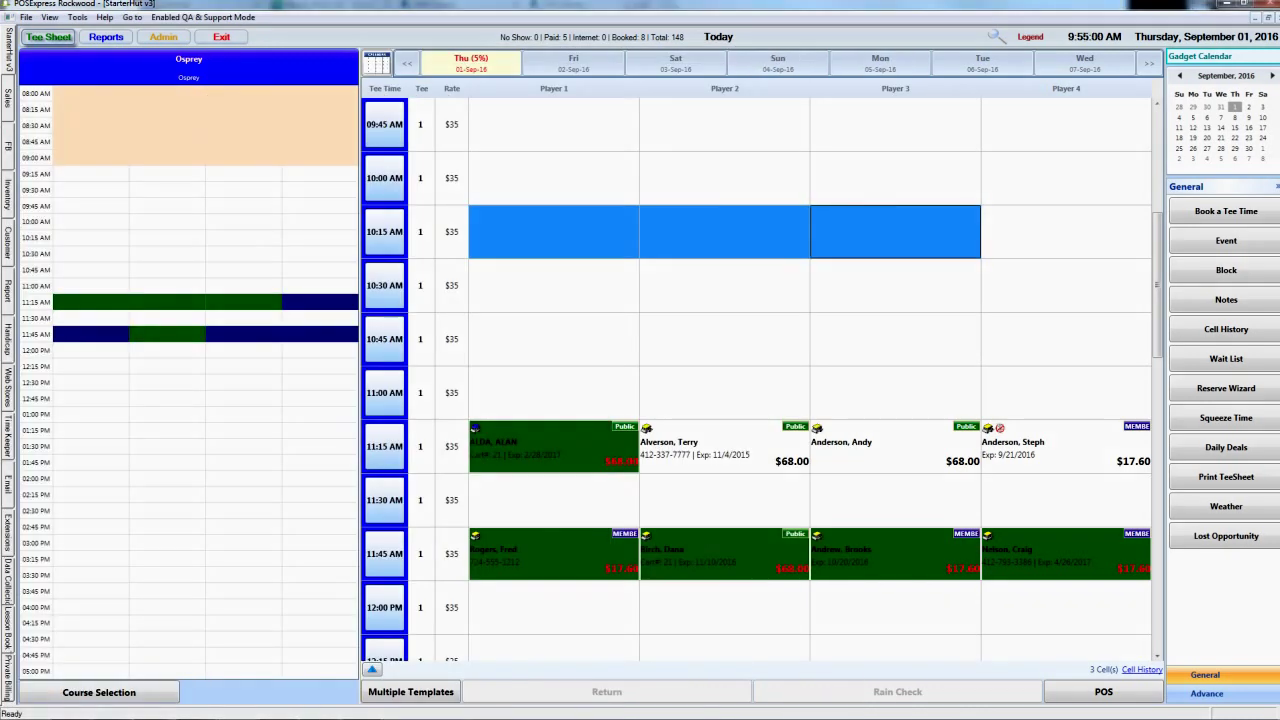
left_click(638, 301)
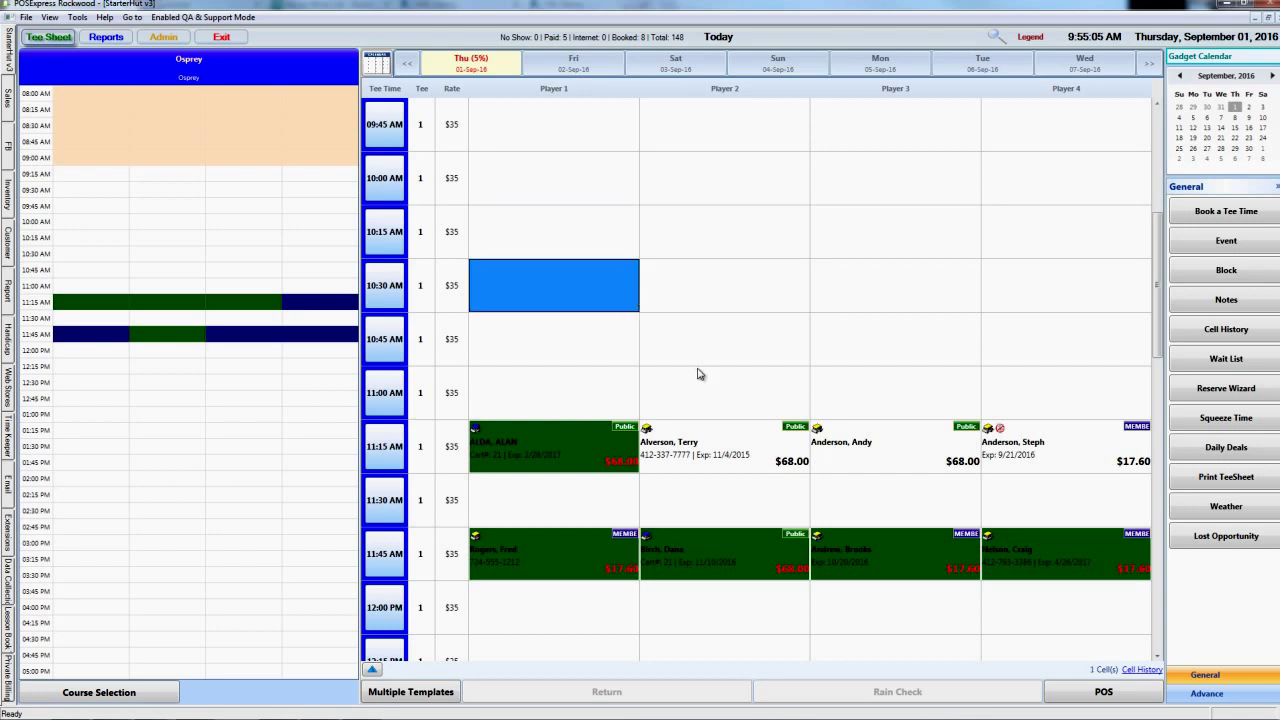
View the cell history of Player 2 at 11:45 AM, inspect the signed cart agreement from the Set Cart entry's sale, and close its preview
left_click(720, 553)
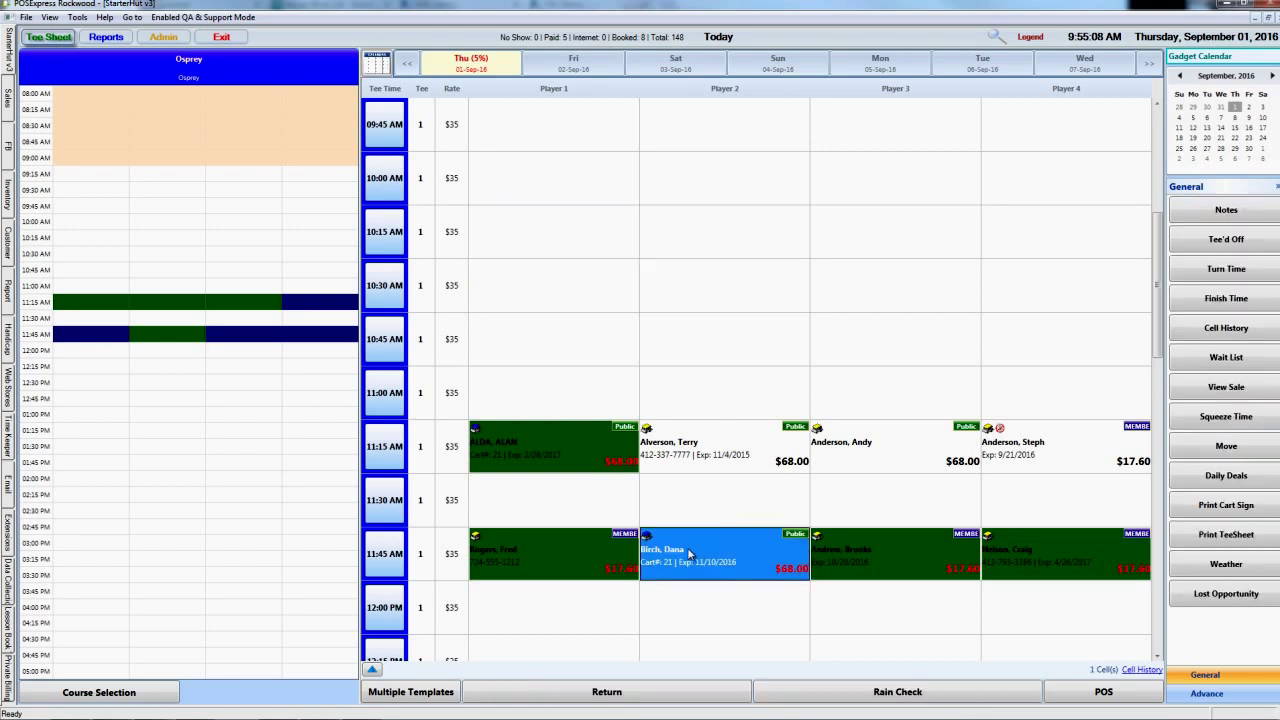
left_click(660, 347)
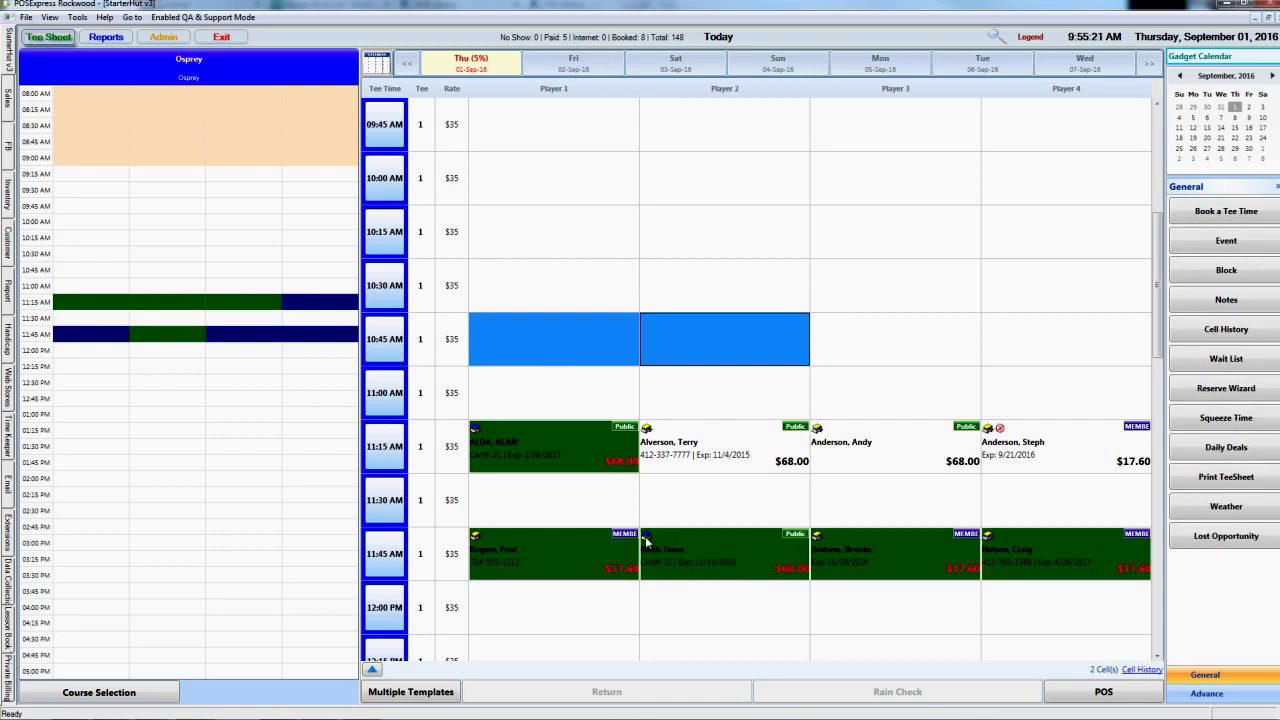
left_click(667, 547)
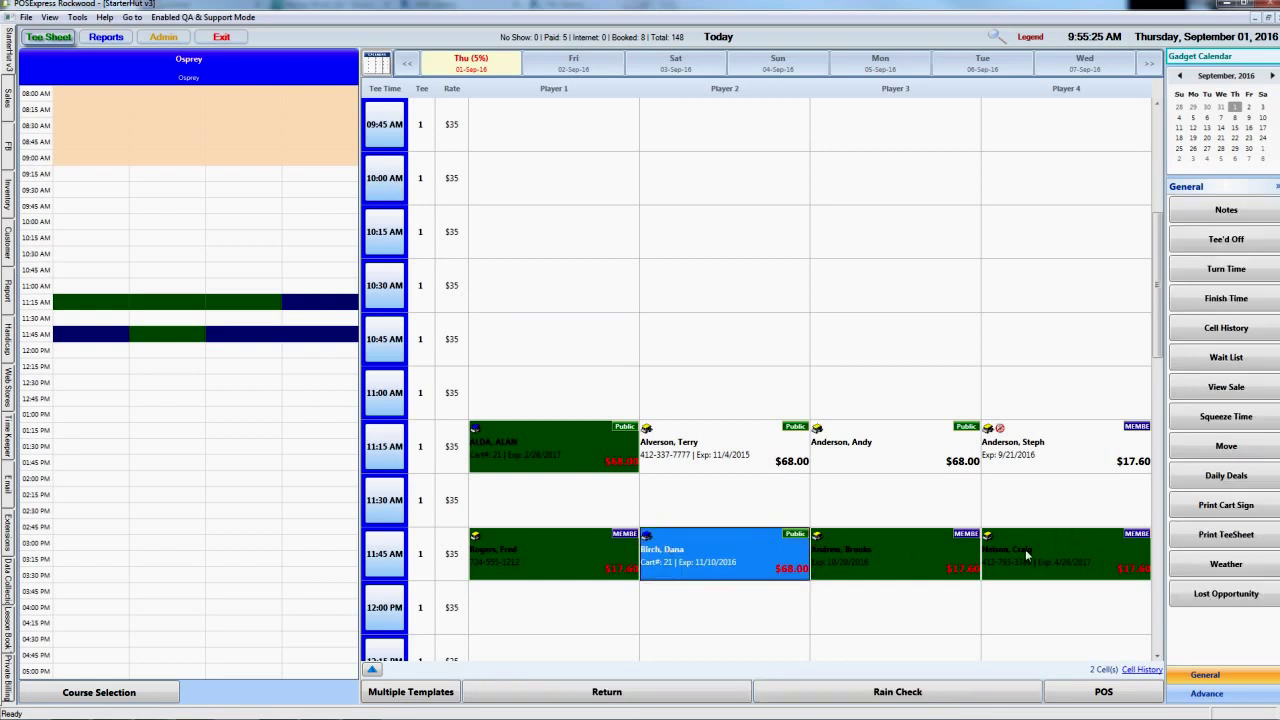
left_click(1139, 669)
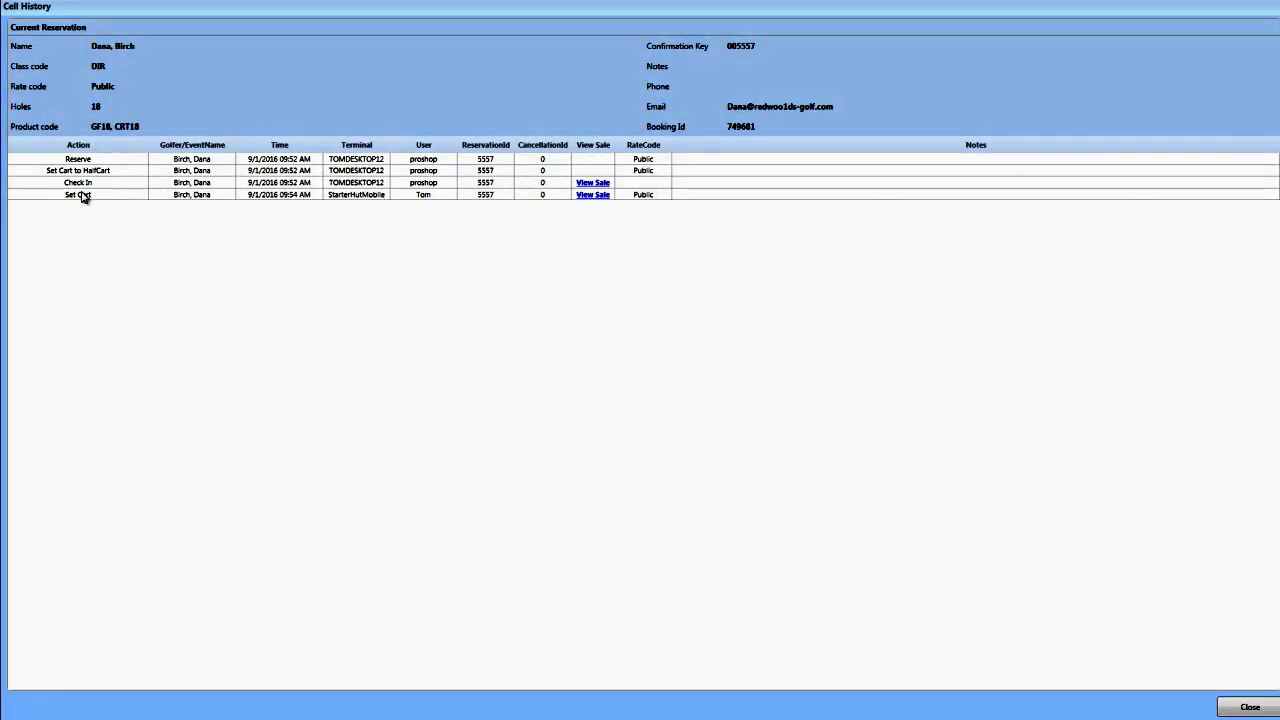
left_click(586, 199)
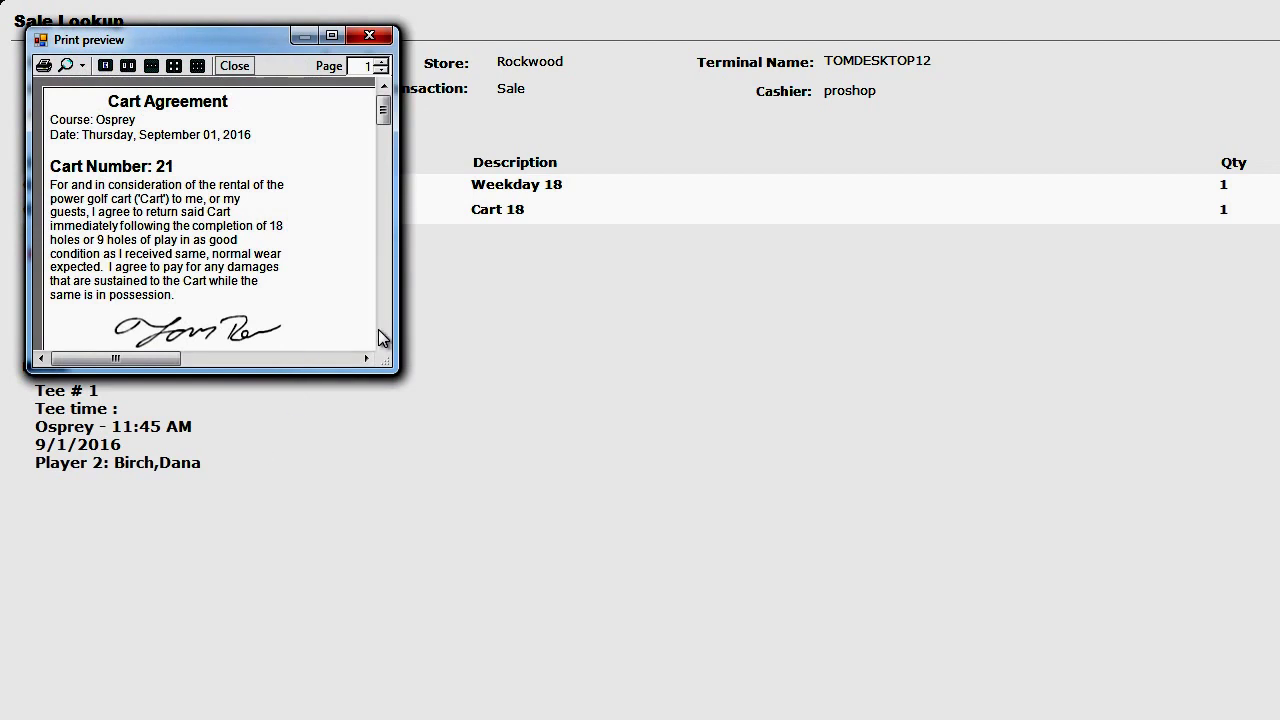
left_click(388, 342)
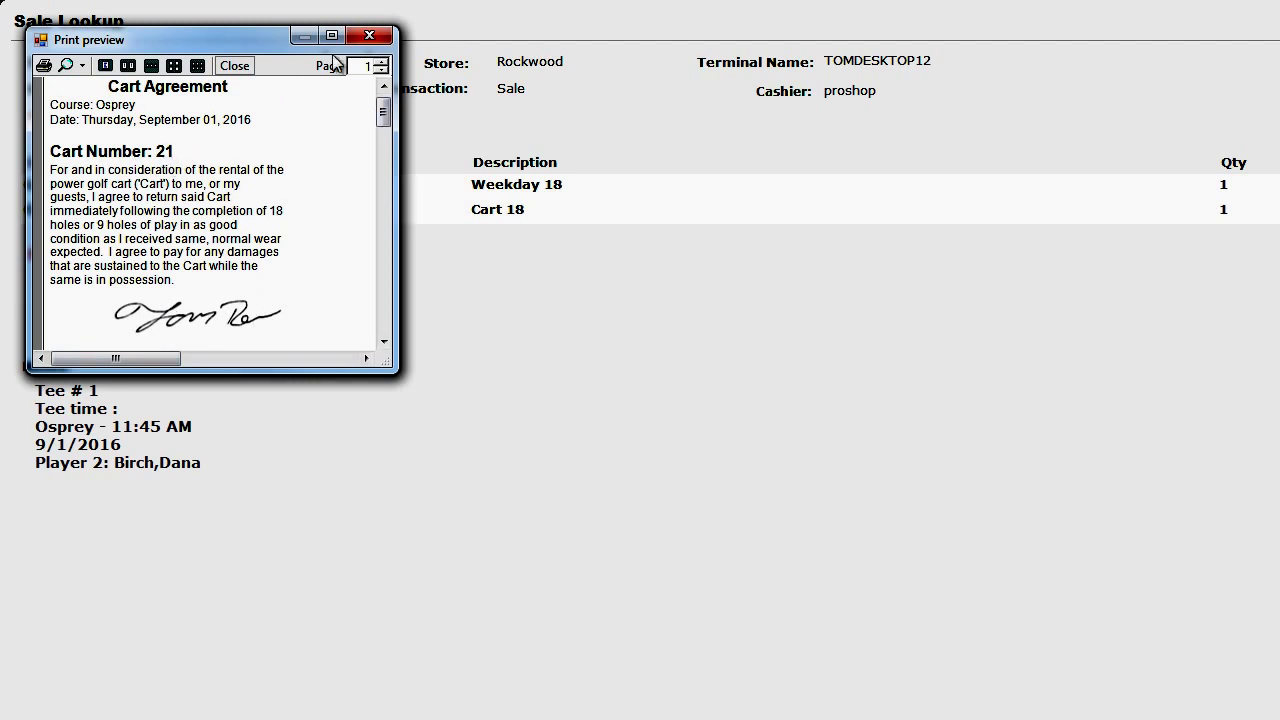
left_click(369, 36)
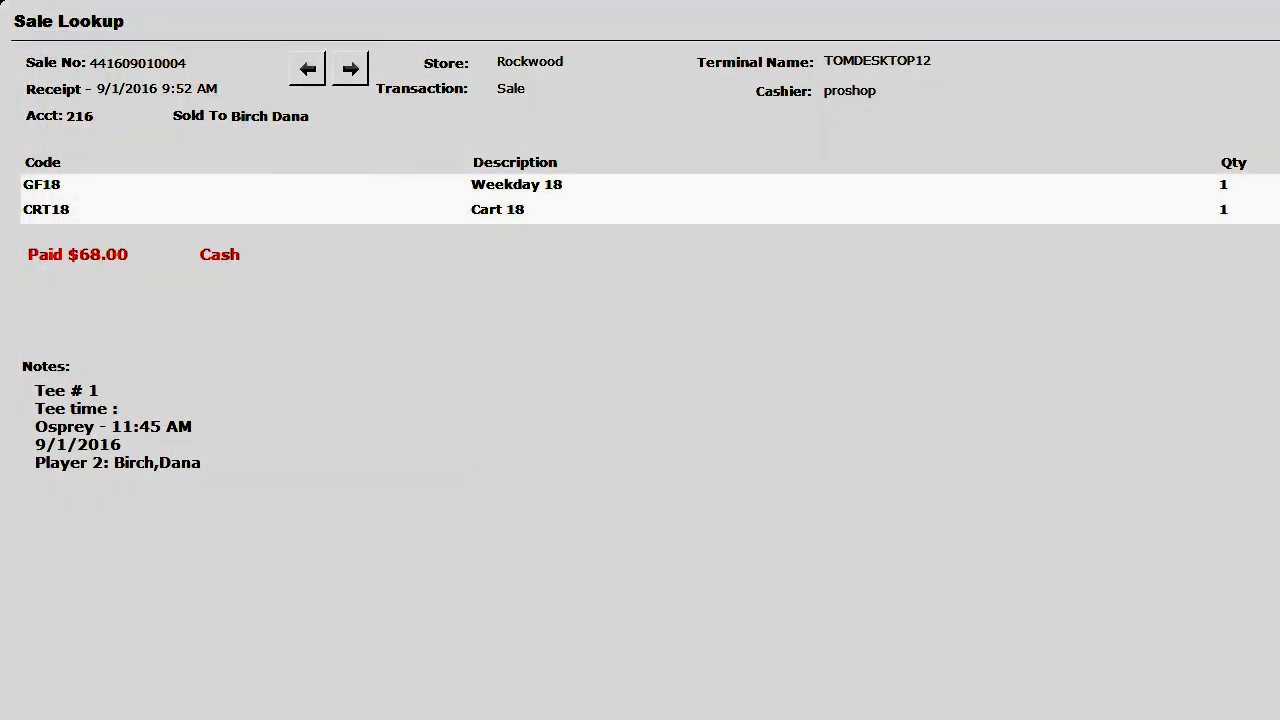